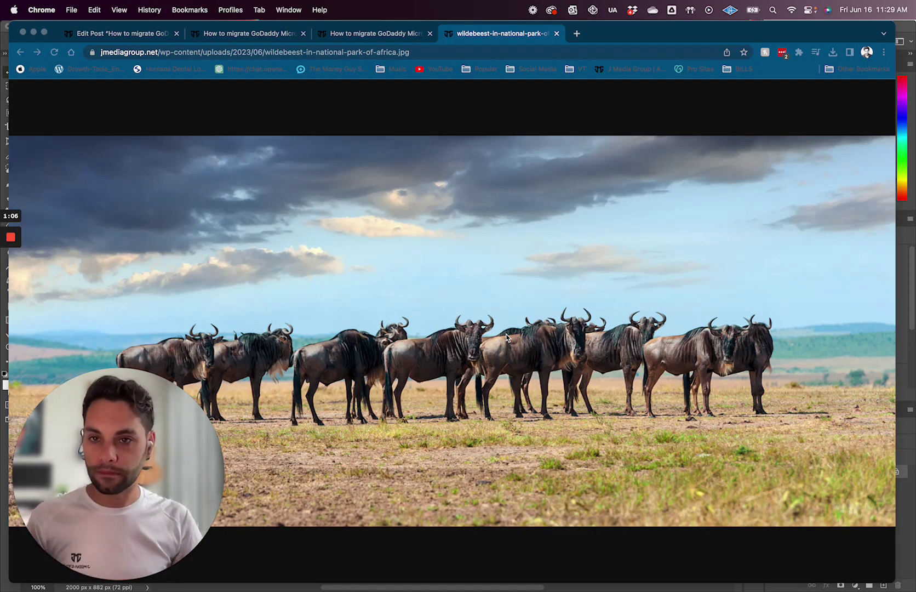
Compare the blog post's header with its full-size wildebeest image in the browser, and switch to Adobe Photoshop (Beta).
{"action": "left_click", "coordinate": [364, 36]}
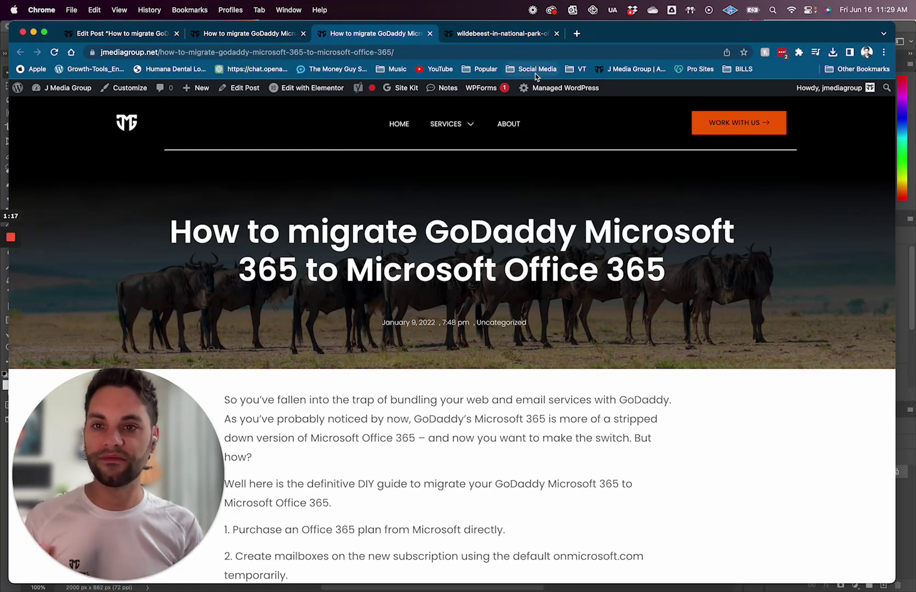
{"action": "left_click", "coordinate": [465, 34]}
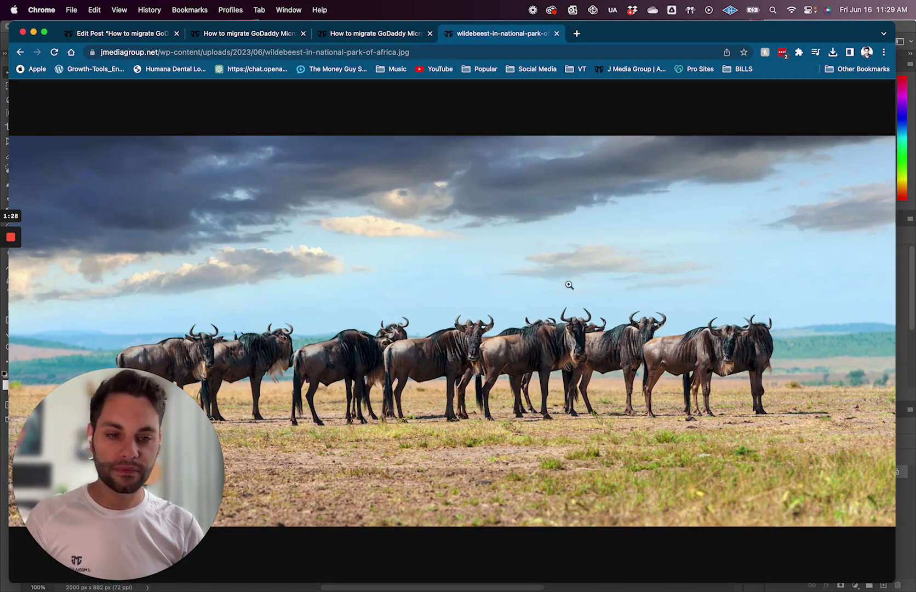
{"action": "mouse_move", "coordinate": [732, 585]}
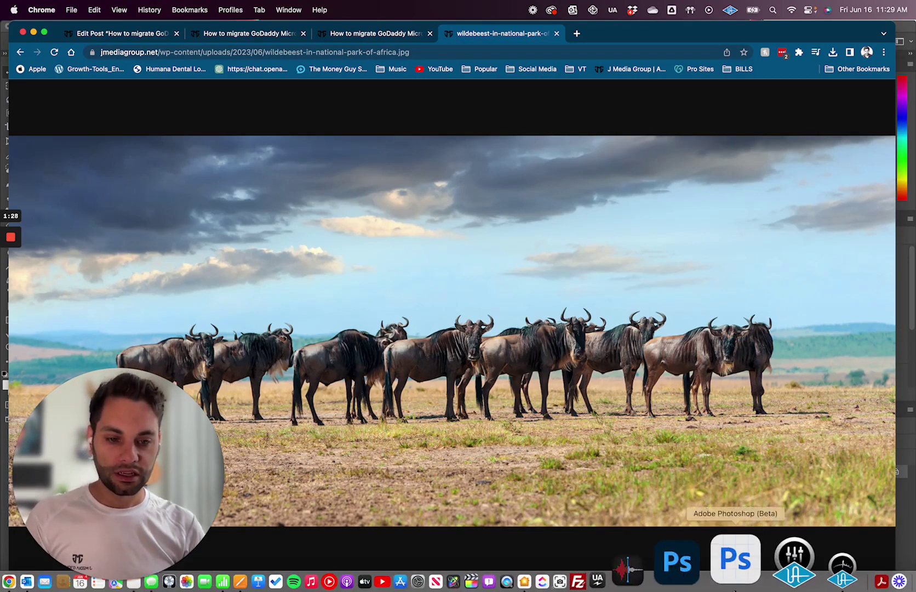
{"action": "left_click", "coordinate": [740, 570]}
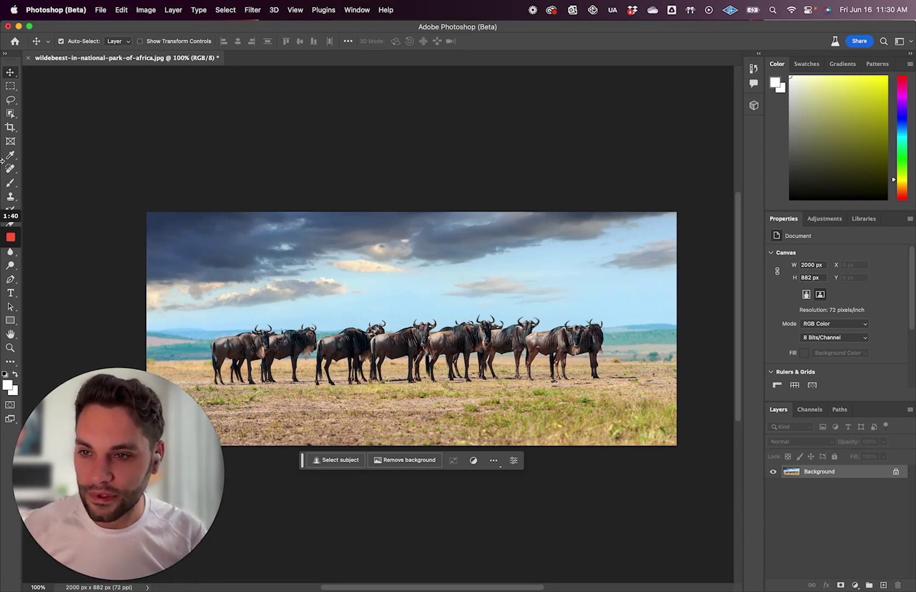
Extend the canvas above the wildebeest photo with the Crop tool to about 2000 x 1145 px.
{"action": "key", "text": "c"}
{"action": "left_click_drag", "start_coordinate": [416, 215], "coordinate": [415, 177]}
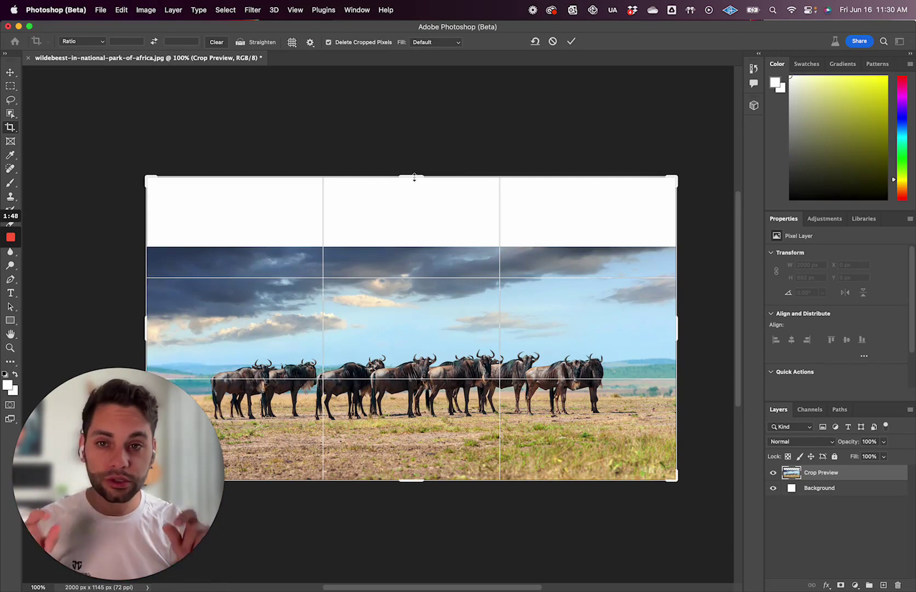
{"action": "left_click", "coordinate": [11, 86]}
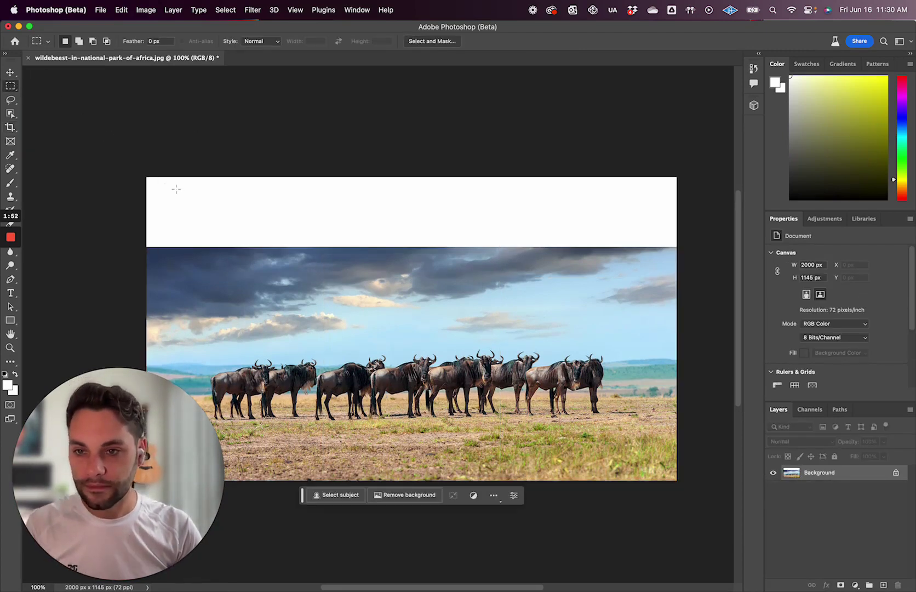
Select the blank strip above the sky with a slight overlap onto the photo, and run Generative Fill without a prompt.
{"action": "left_click_drag", "start_coordinate": [143, 172], "coordinate": [681, 253]}
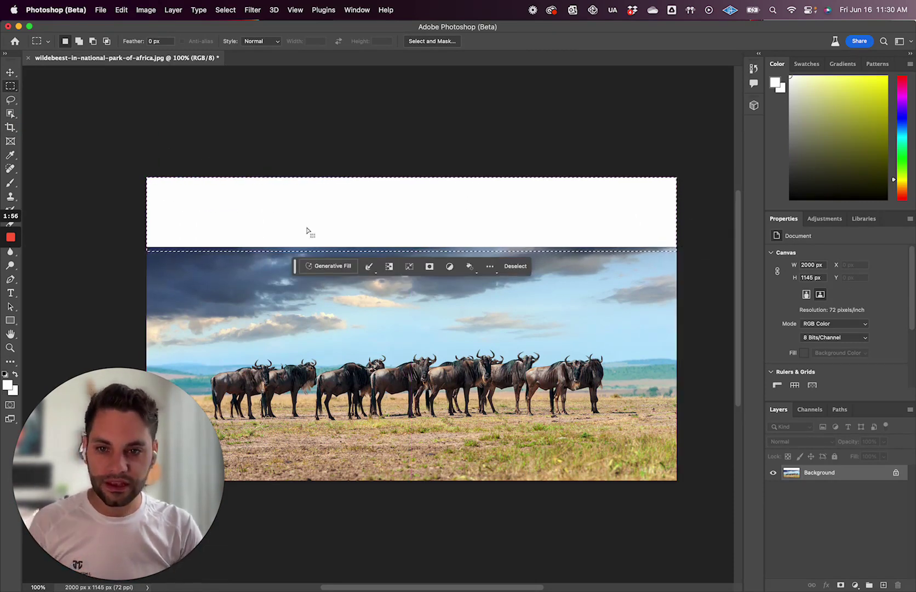
{"action": "left_click", "coordinate": [316, 270]}
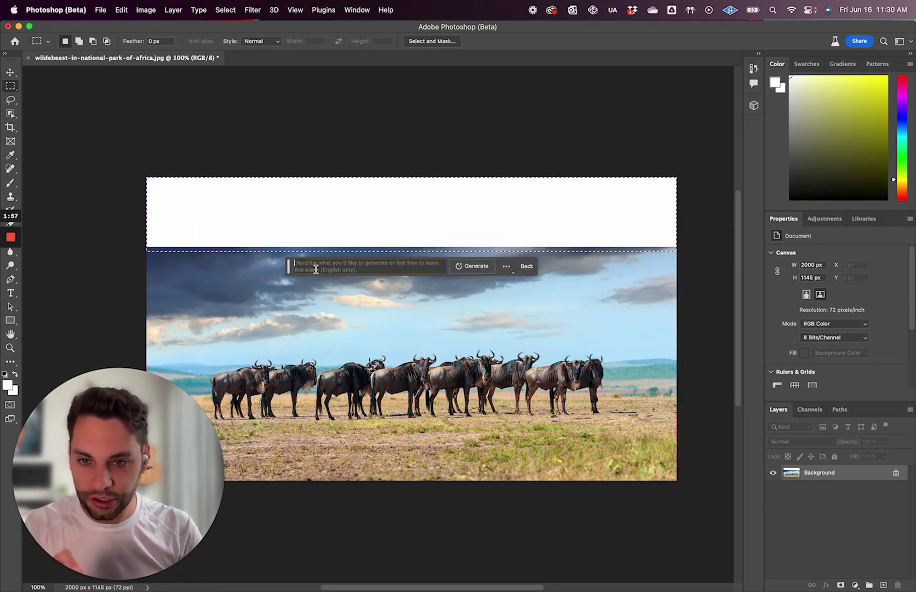
{"action": "left_click", "coordinate": [471, 270]}
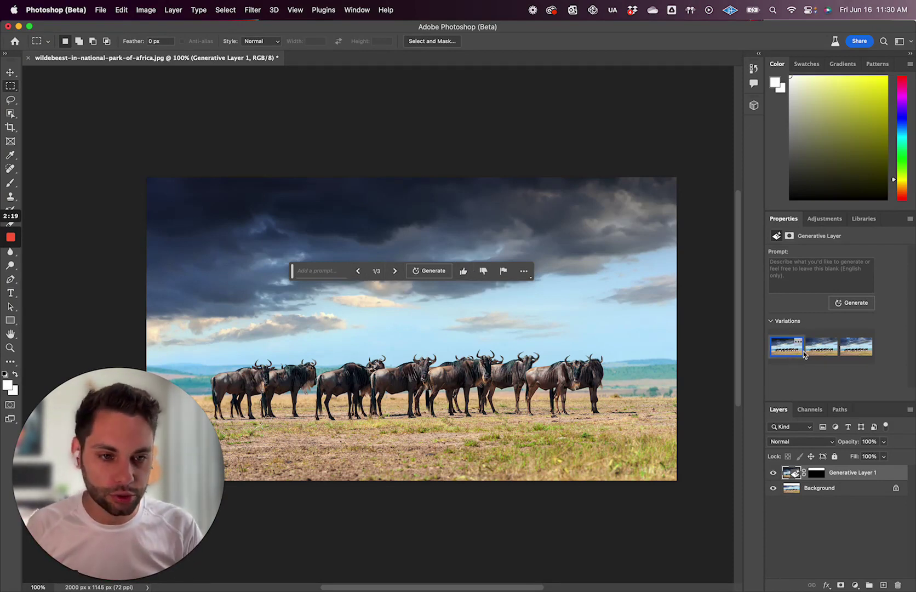
Compare the generated sky variations and keep the third one.
{"action": "left_click", "coordinate": [824, 354]}
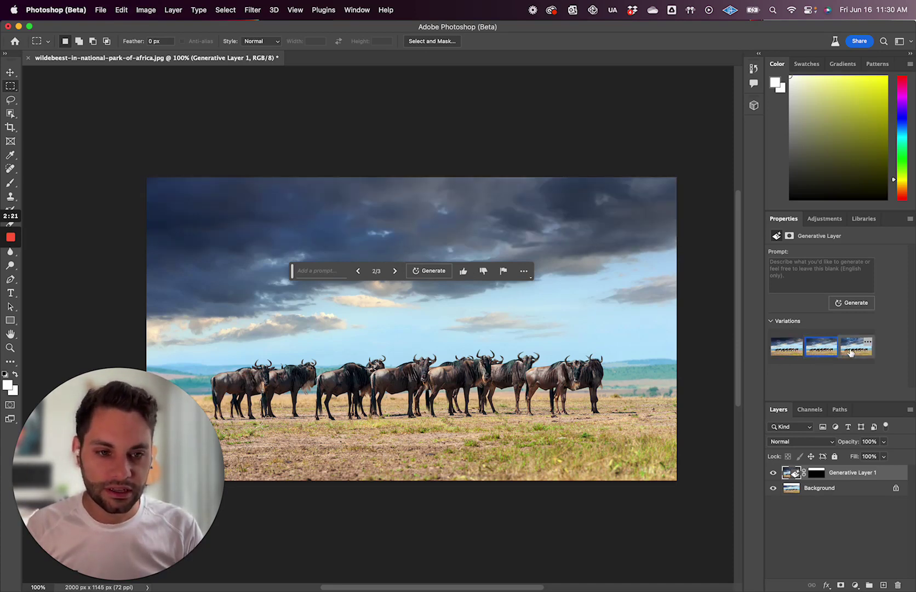
{"action": "left_click", "coordinate": [852, 350]}
{"action": "left_click", "coordinate": [822, 351]}
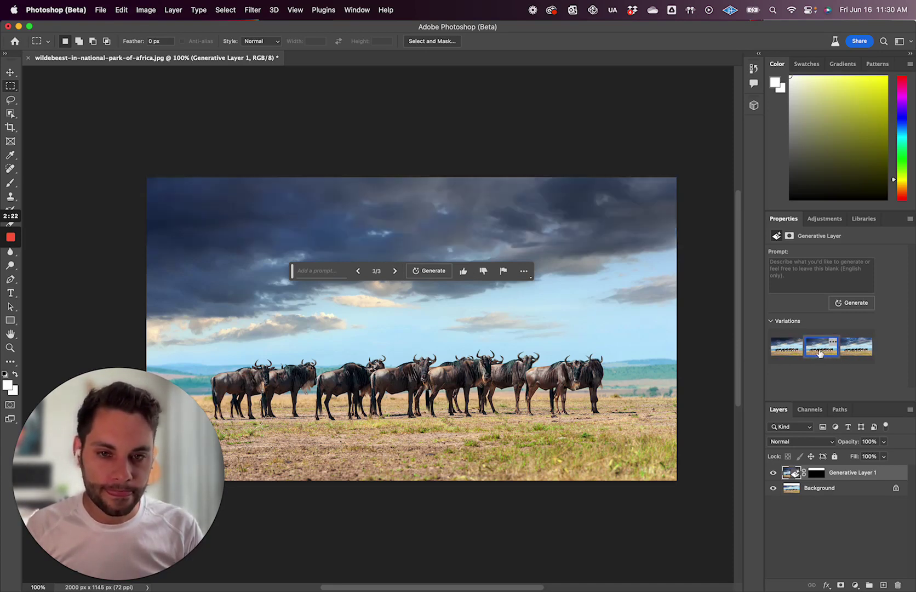
{"action": "left_click", "coordinate": [787, 351]}
{"action": "left_click", "coordinate": [858, 350]}
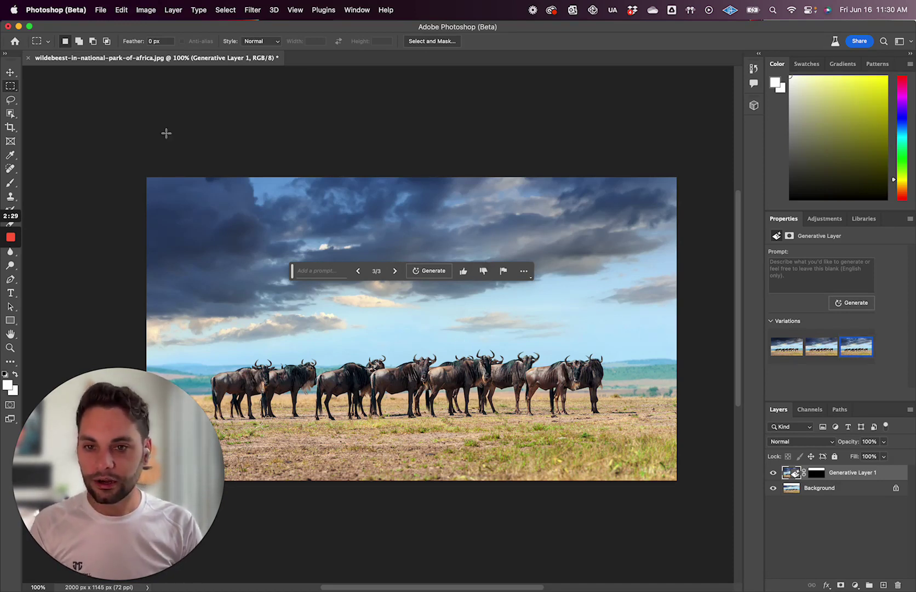
Extend the canvas below the grass with the Crop tool to about 2000 x 1448 px.
{"action": "left_click", "coordinate": [11, 128]}
{"action": "scroll", "coordinate": [410, 305], "scroll_direction": "down", "scroll_amount": 5}
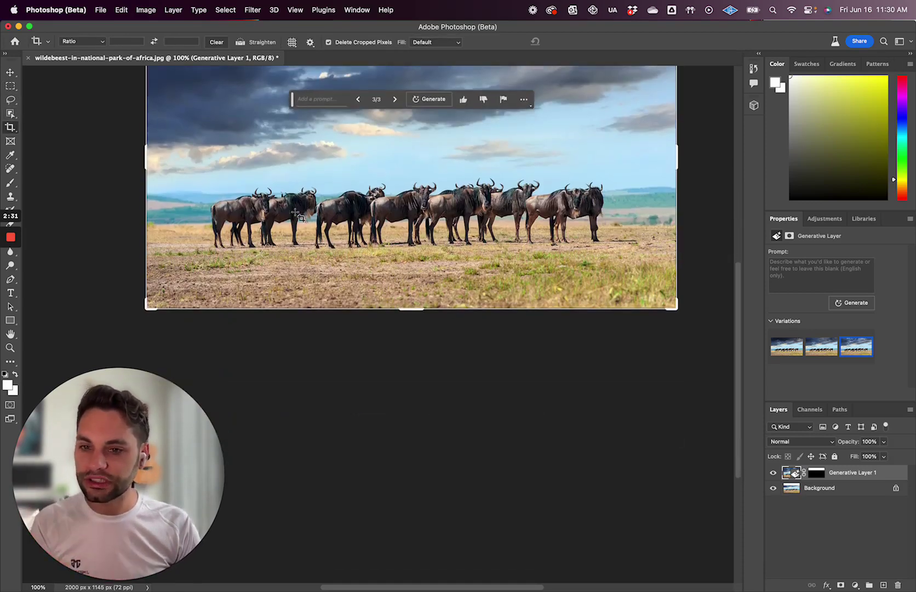
{"action": "left_click_drag", "start_coordinate": [404, 302], "coordinate": [405, 345]}
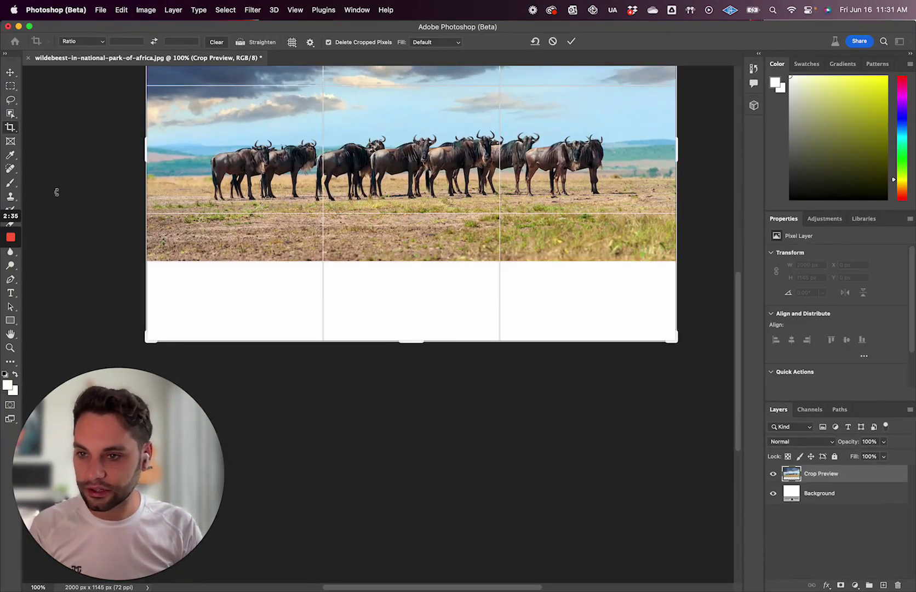
{"action": "left_click", "coordinate": [10, 86]}
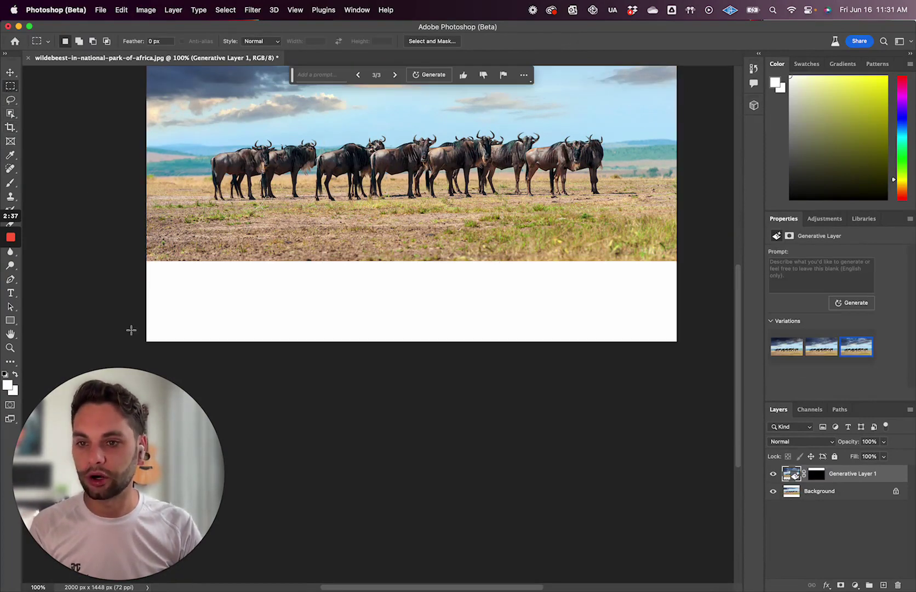
Select the blank strip below the grass with a slight overlap onto the photo, and run Generative Fill without a prompt.
{"action": "left_click_drag", "start_coordinate": [141, 256], "coordinate": [691, 380]}
{"action": "left_click", "coordinate": [329, 357]}
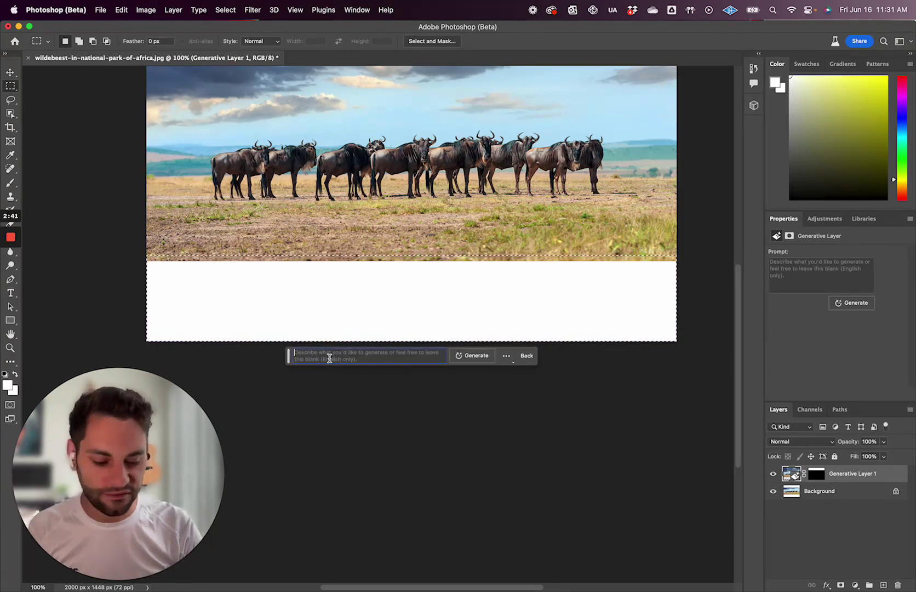
{"action": "key", "text": "Return"}
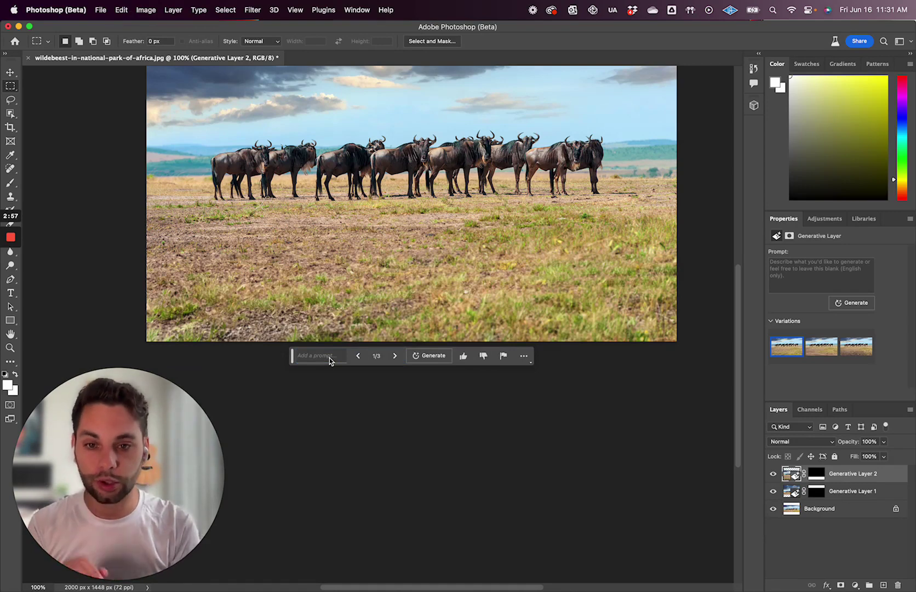
Compare the generated ground variations, keep the first one, and check the whole extended image.
{"action": "left_click", "coordinate": [824, 355]}
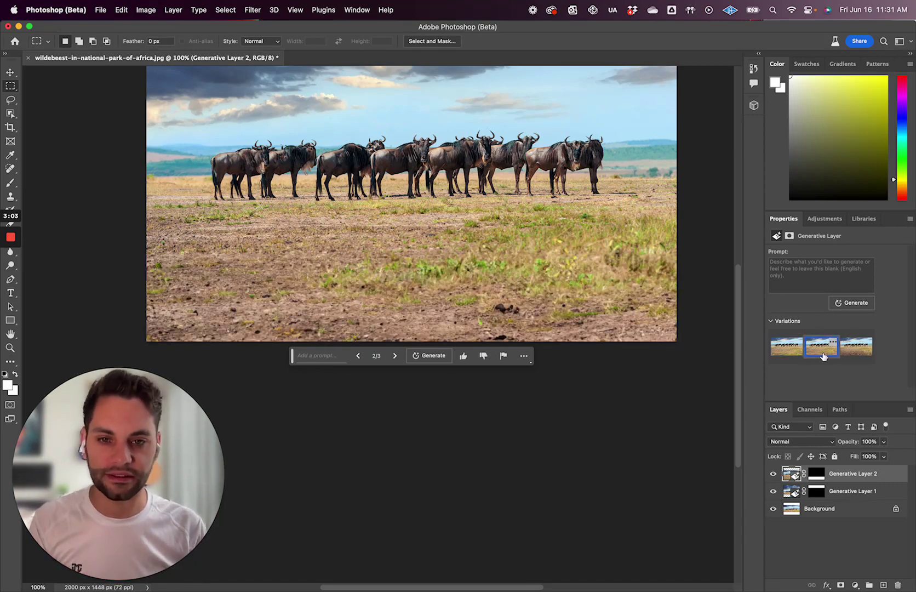
{"action": "left_click", "coordinate": [858, 349]}
{"action": "left_click", "coordinate": [824, 351]}
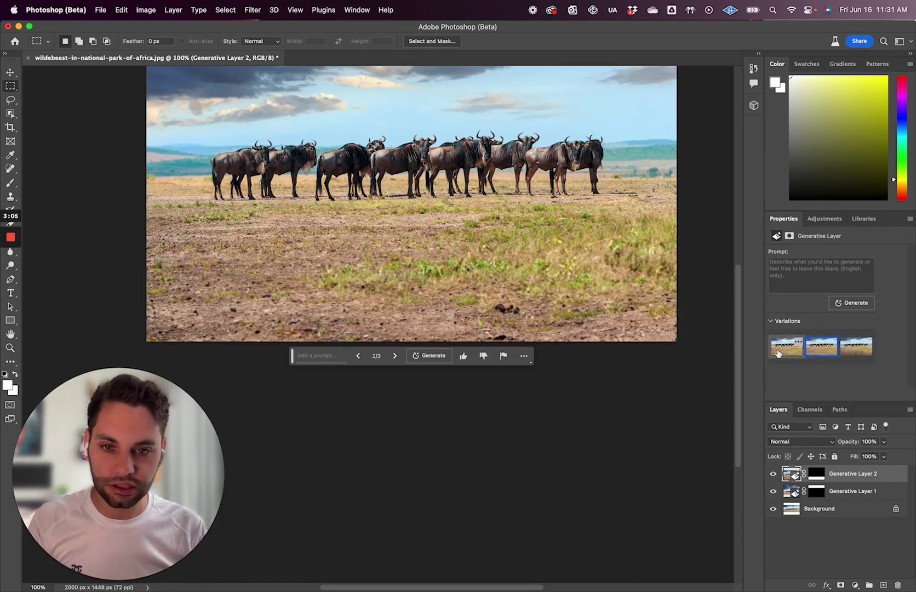
{"action": "left_click", "coordinate": [792, 348]}
{"action": "left_click", "coordinate": [867, 356]}
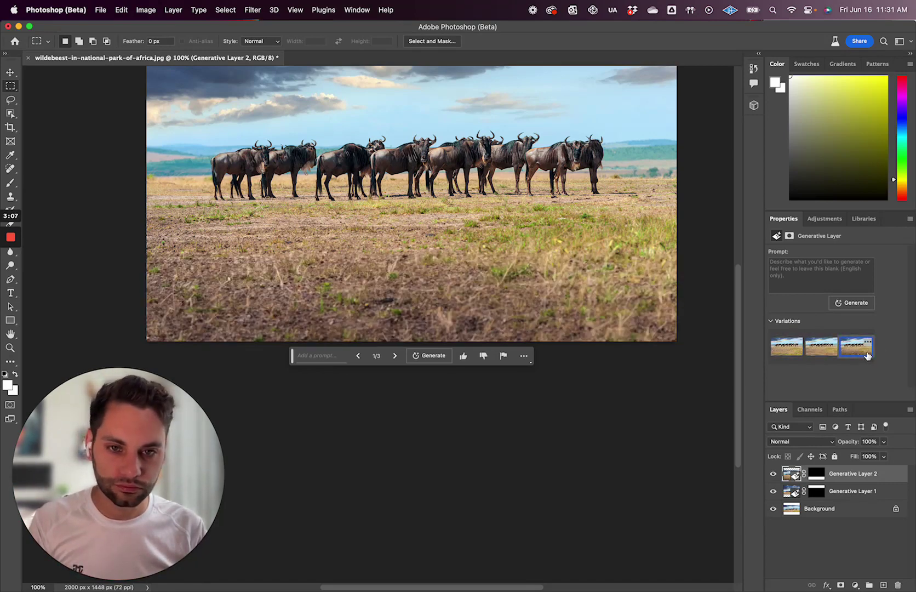
{"action": "left_click", "coordinate": [823, 349]}
{"action": "left_click", "coordinate": [783, 355]}
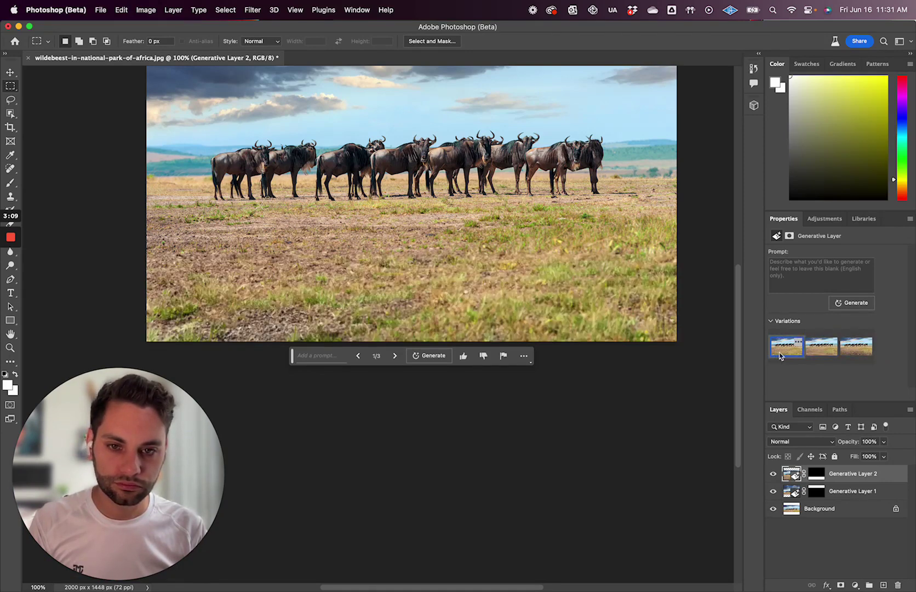
{"action": "scroll", "coordinate": [577, 424], "scroll_direction": "up", "scroll_amount": 5}
{"action": "scroll", "coordinate": [577, 423], "scroll_direction": "down", "scroll_amount": 3}
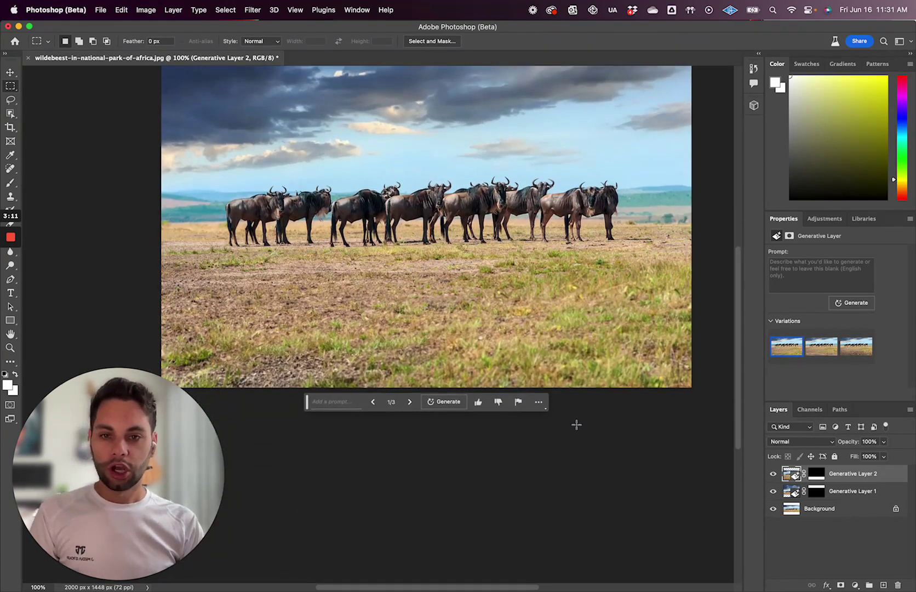
{"action": "scroll", "coordinate": [577, 424], "scroll_direction": "down", "scroll_amount": 3}
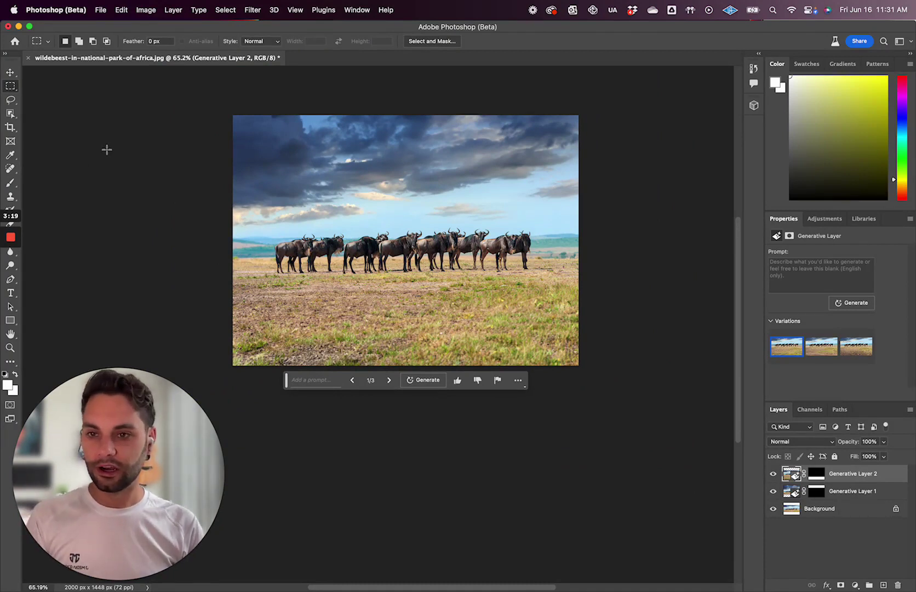
Set up Export As for the extended image in JPG format with the quality lowered to 1.
{"action": "left_click", "coordinate": [11, 73]}
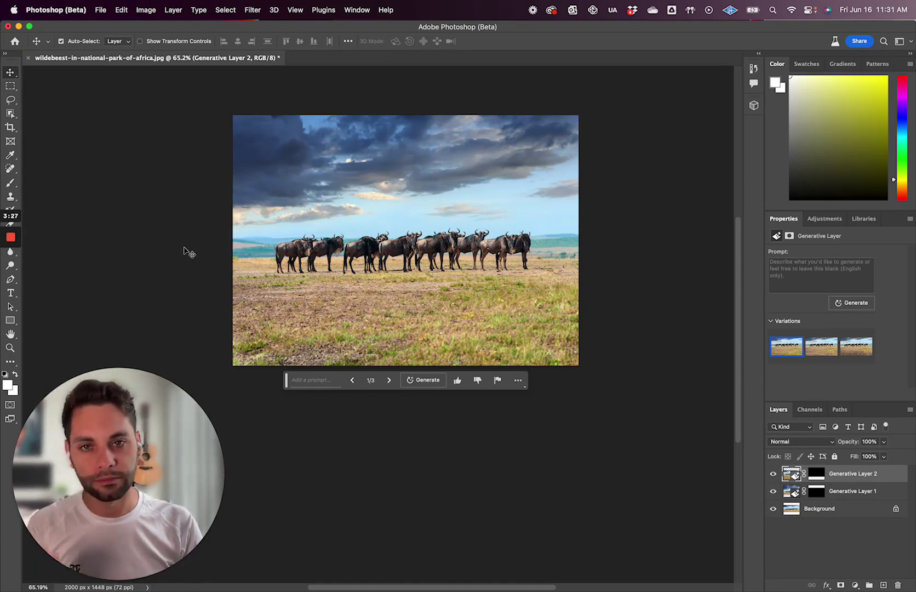
{"action": "left_click", "coordinate": [100, 10]}
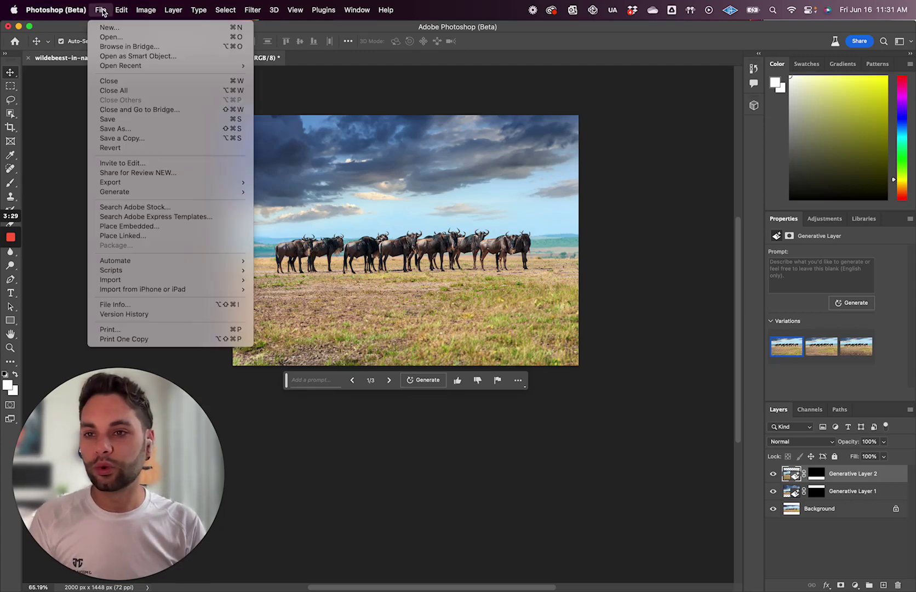
{"action": "mouse_move", "coordinate": [195, 185]}
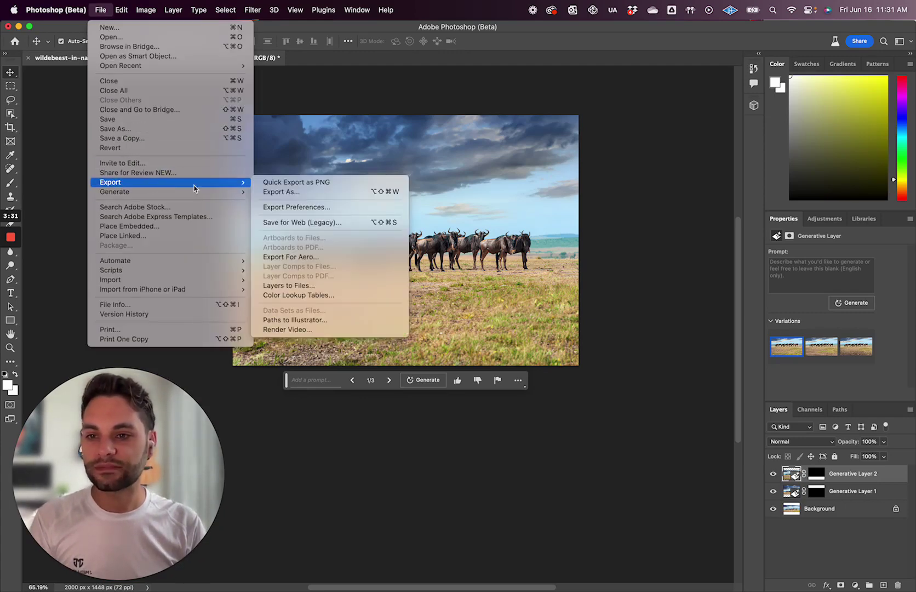
{"action": "left_click", "coordinate": [314, 195]}
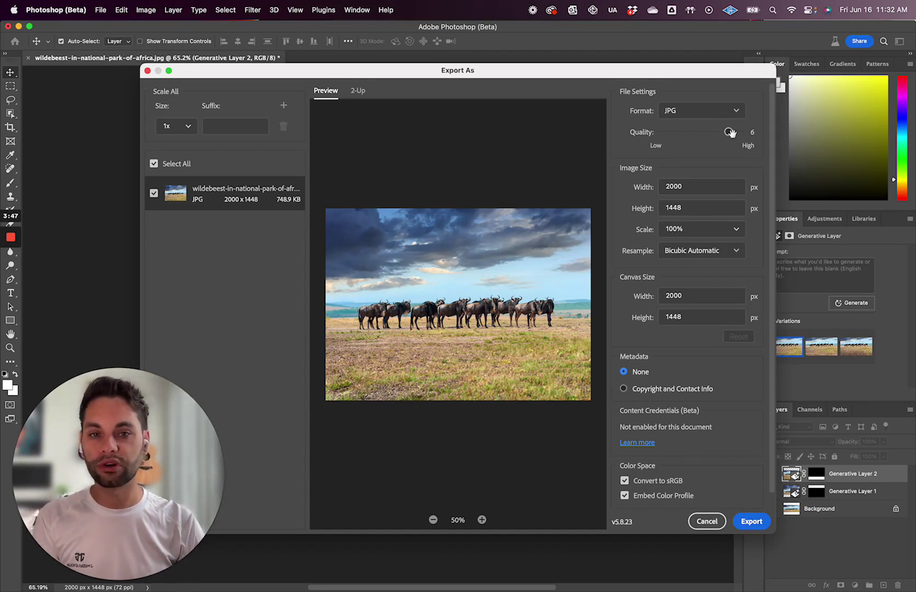
{"action": "left_click_drag", "start_coordinate": [728, 131], "coordinate": [688, 132]}
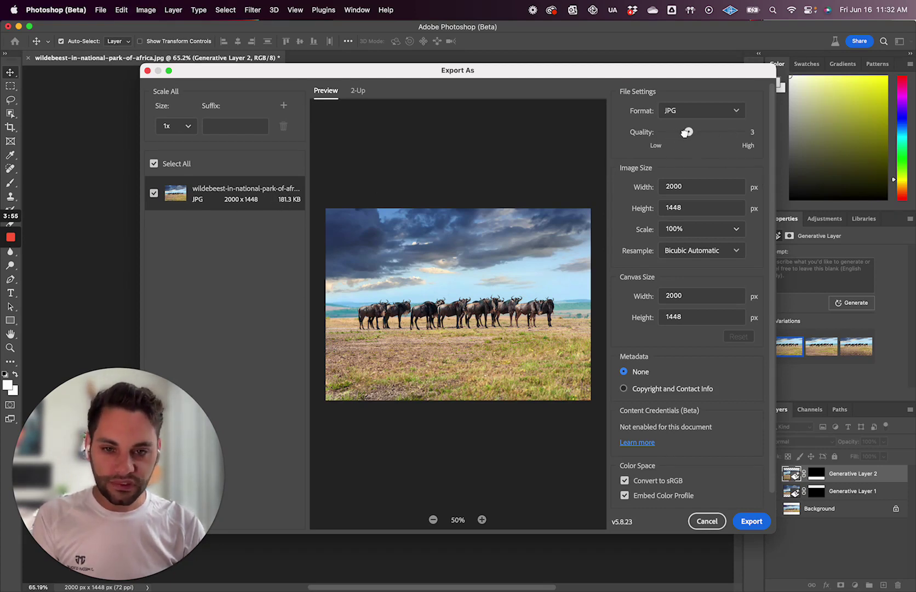
{"action": "left_click_drag", "start_coordinate": [682, 133], "coordinate": [664, 136]}
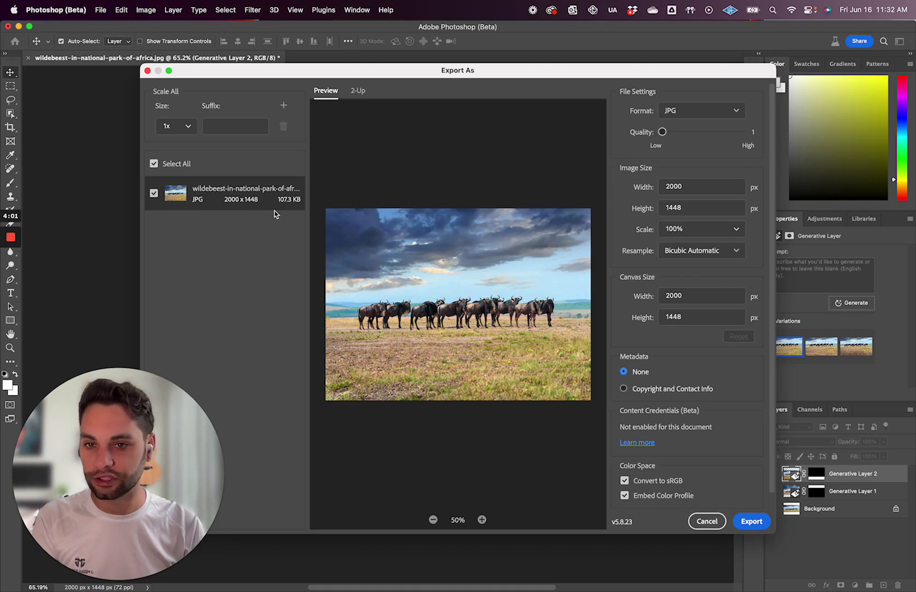
Export the JPG to the Downloads folder with "-optimized-s" appended to its file name.
{"action": "left_click", "coordinate": [755, 521]}
{"action": "key", "text": "Right"}
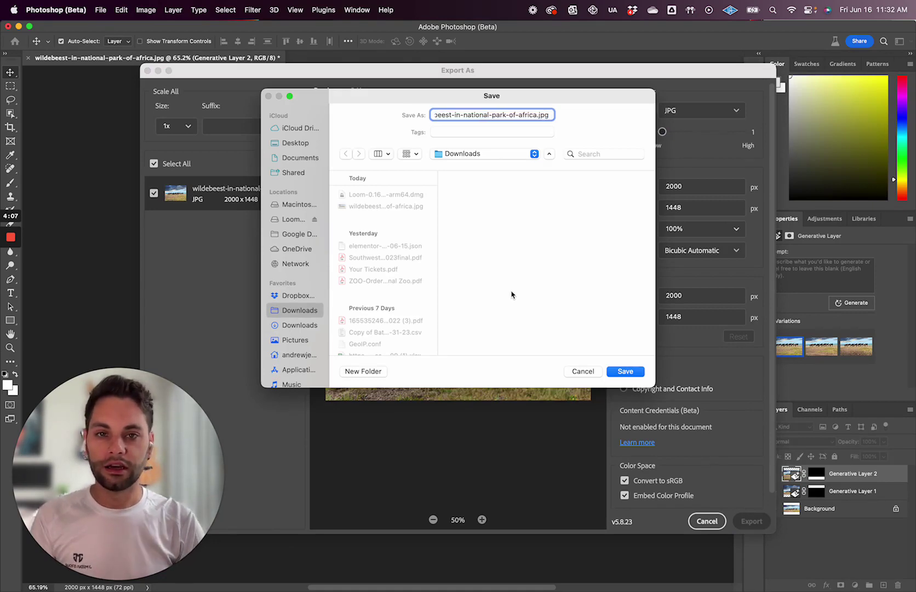
{"action": "type", "text": "-opti"}
{"action": "type", "text": "mized-s"}
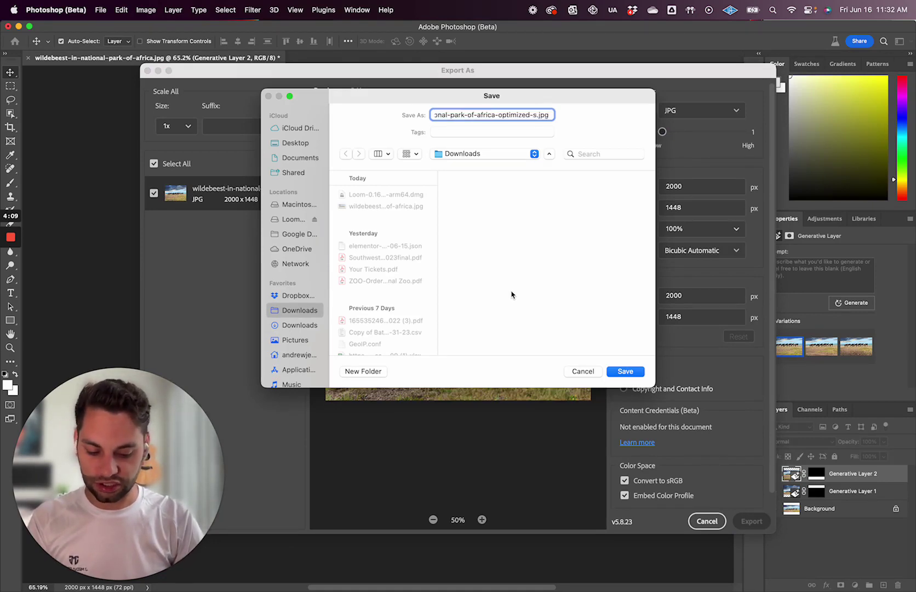
{"action": "key", "text": "Return"}
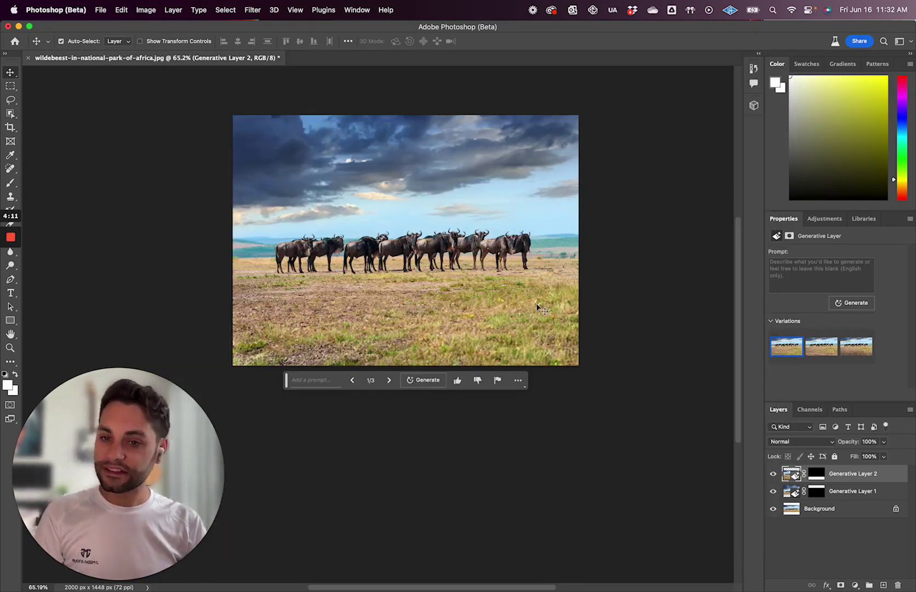